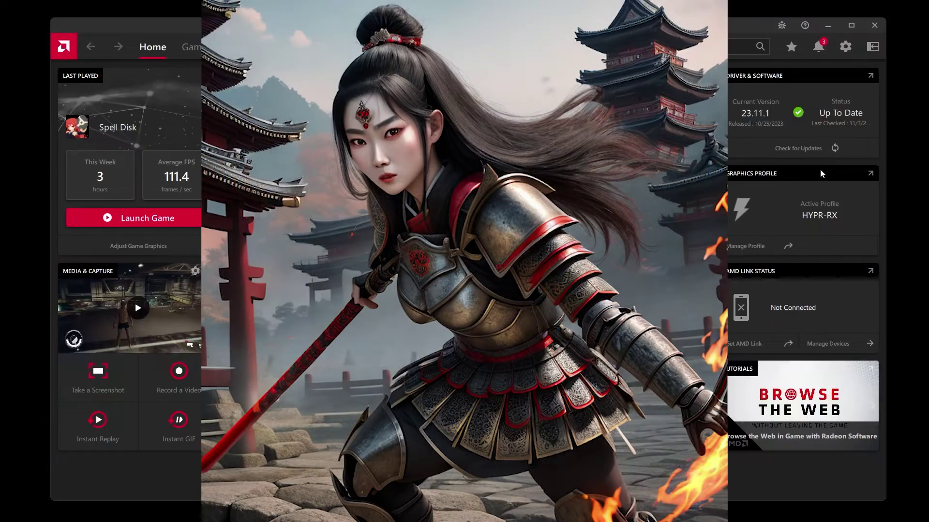
In AMD Adrenalin, check whether a graphics driver newer than 23.11.1 is available
left_click(817, 148)
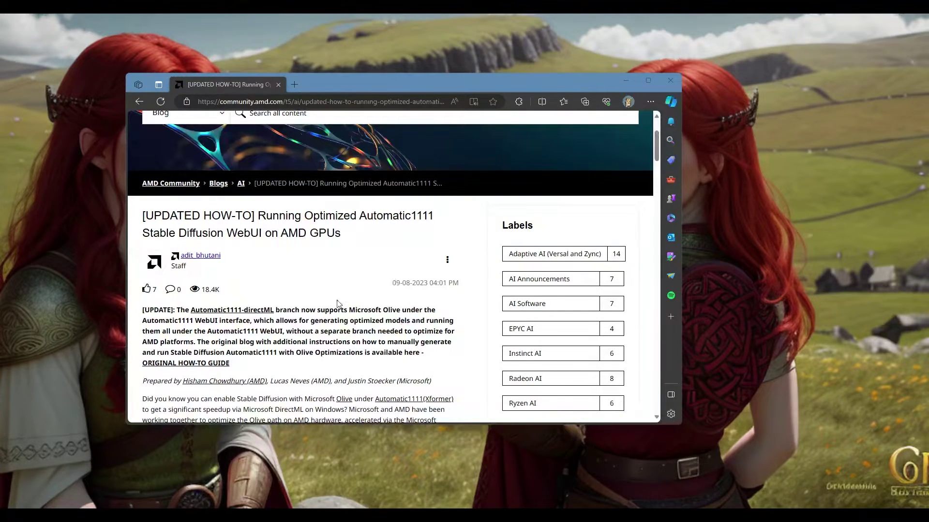
Scroll the AMD Automatic1111 guide down to its '1. Prerequisites' list
scroll(300, 232, "up", 2)
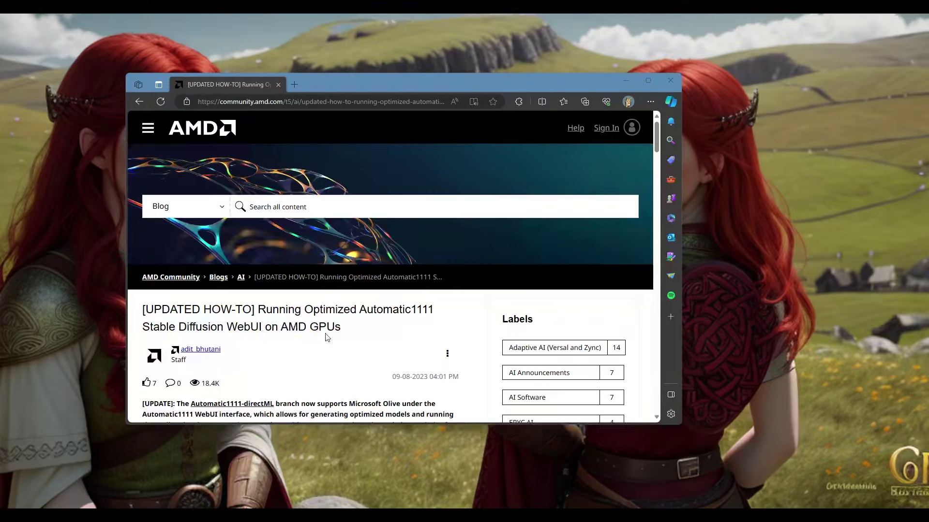
scroll(346, 328, "down", 3)
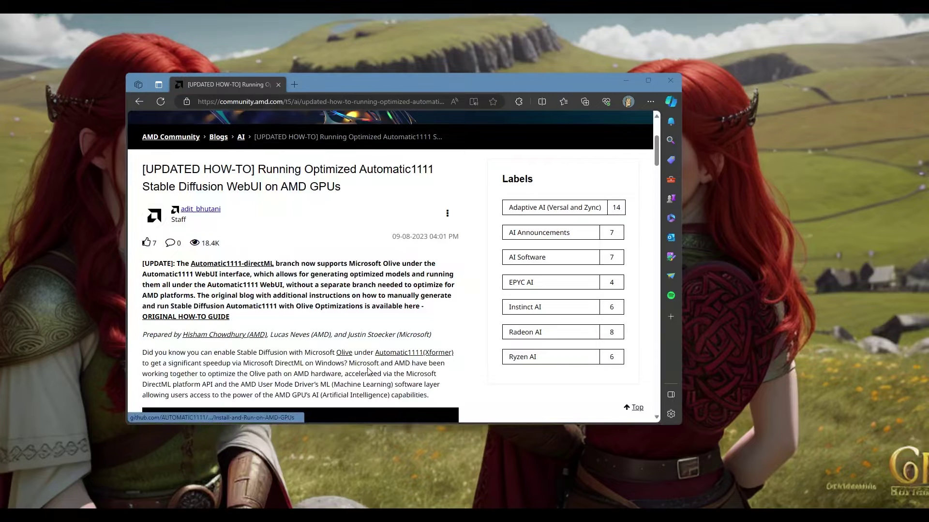
scroll(322, 382, "down", 5)
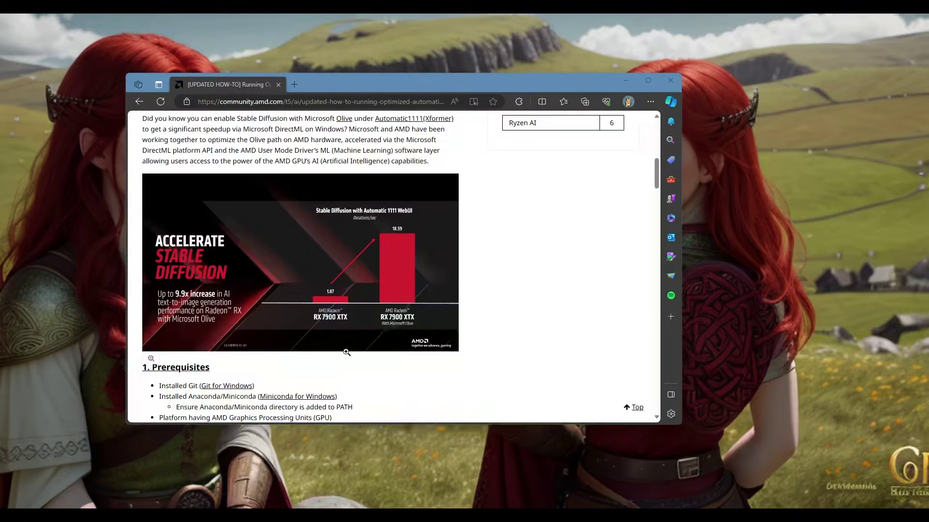
scroll(386, 375, "down", 3)
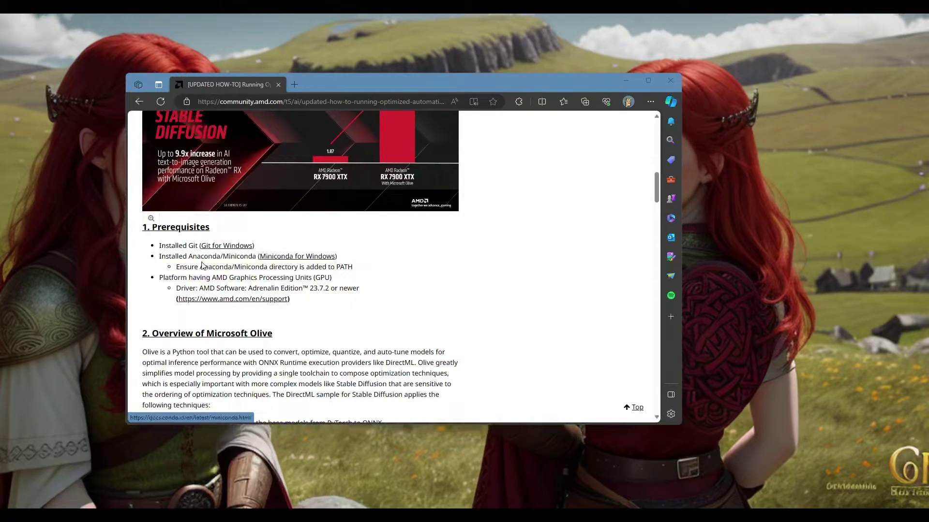
Highlight the 'Ensure Anaconda/Miniconda directory is added to PATH' prerequisite line
left_click_drag(179, 266, 355, 272)
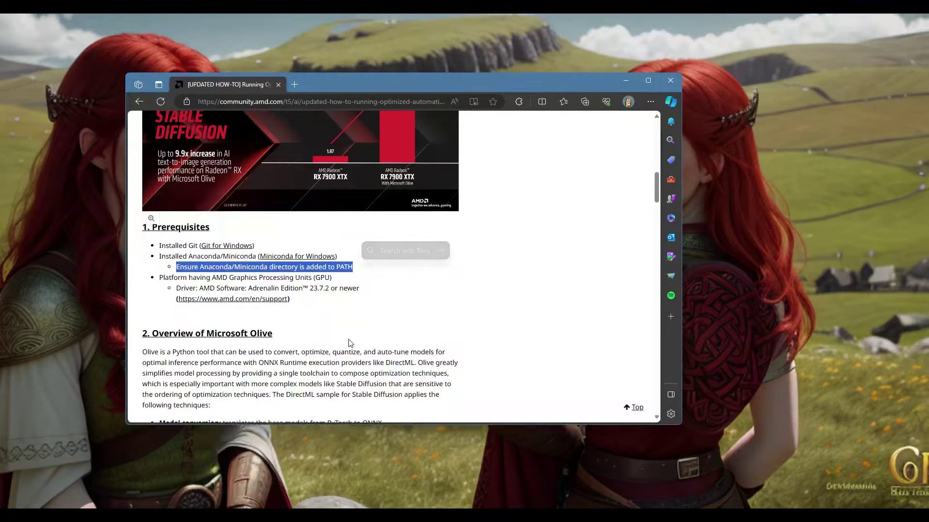
scroll(373, 338, "down", 1)
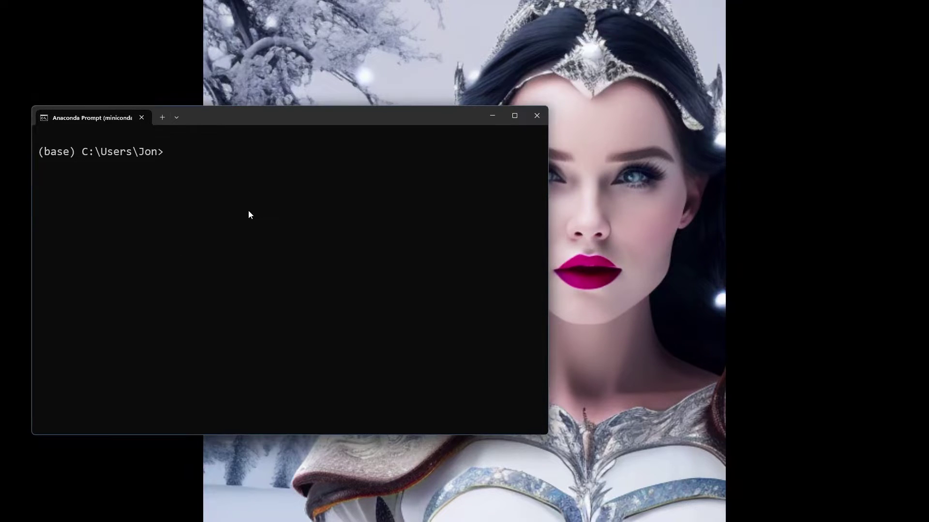
Create the conda environment sd_olive with python=3.10.6, confirming the install with y
type("conda create --name")
type("sd_olive")
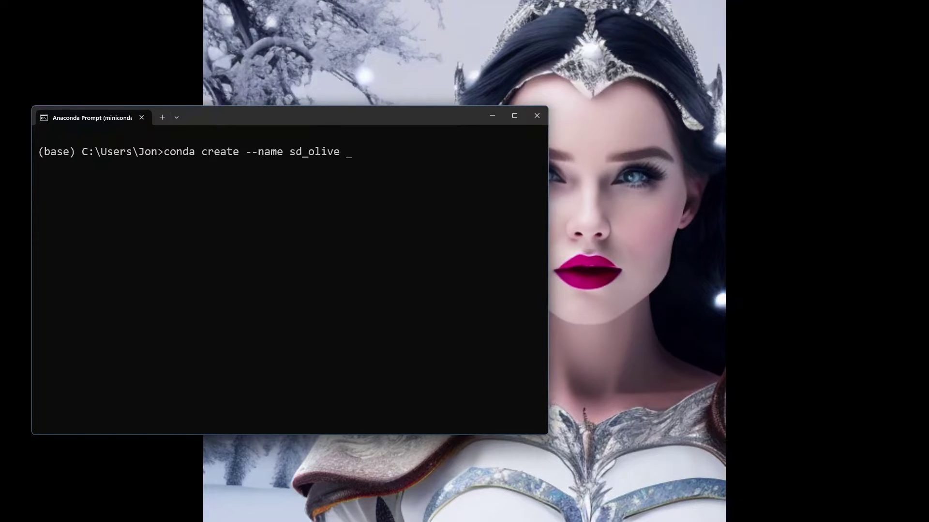
type(" python=3.10.6")
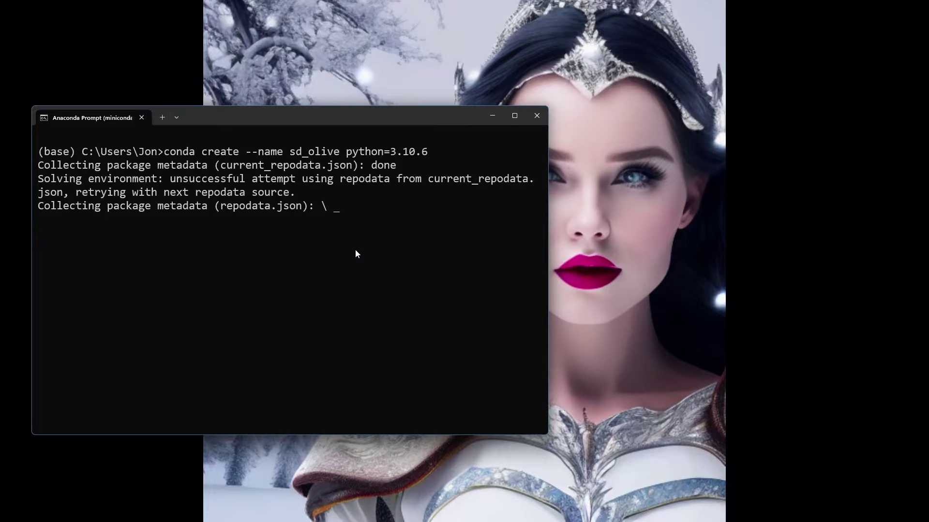
type("y")
key("Return")
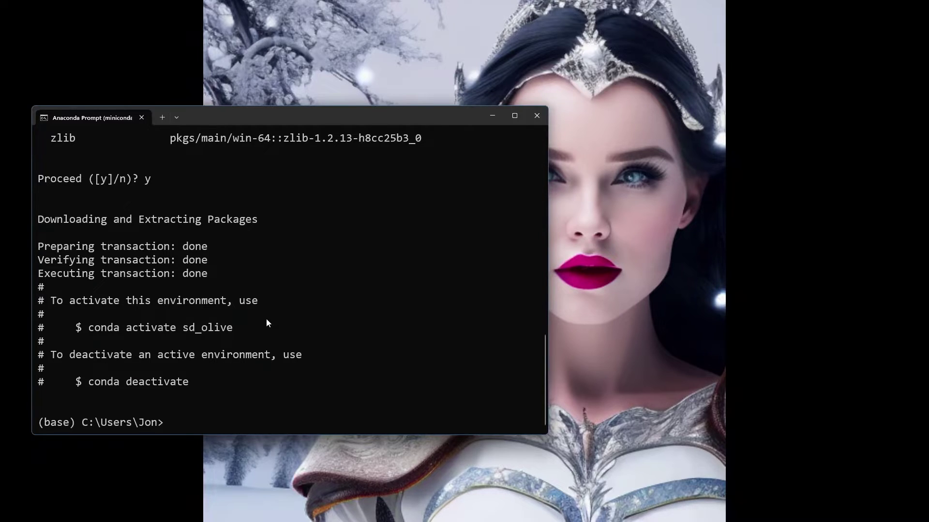
Activate sd_olive, then create a new sd-test folder and move into it
type("conda activate sd_olive")
key("Return")
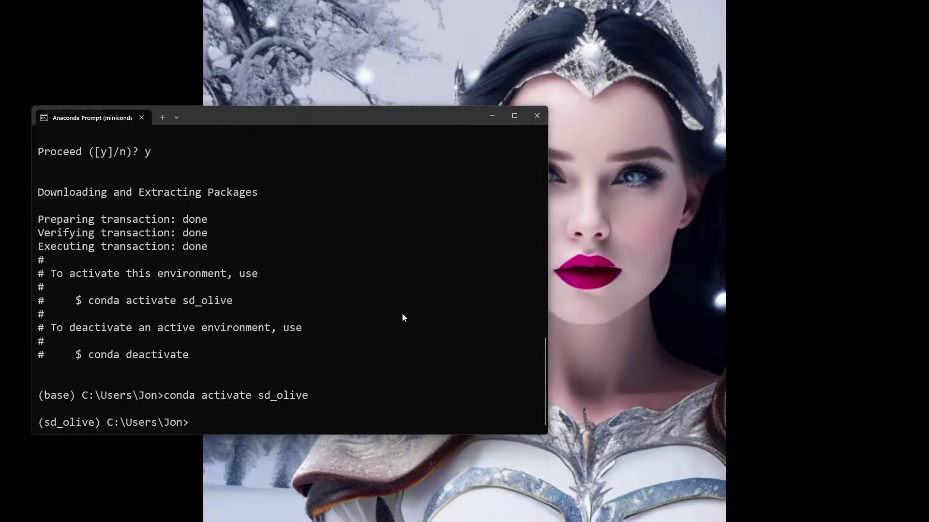
left_click(133, 425)
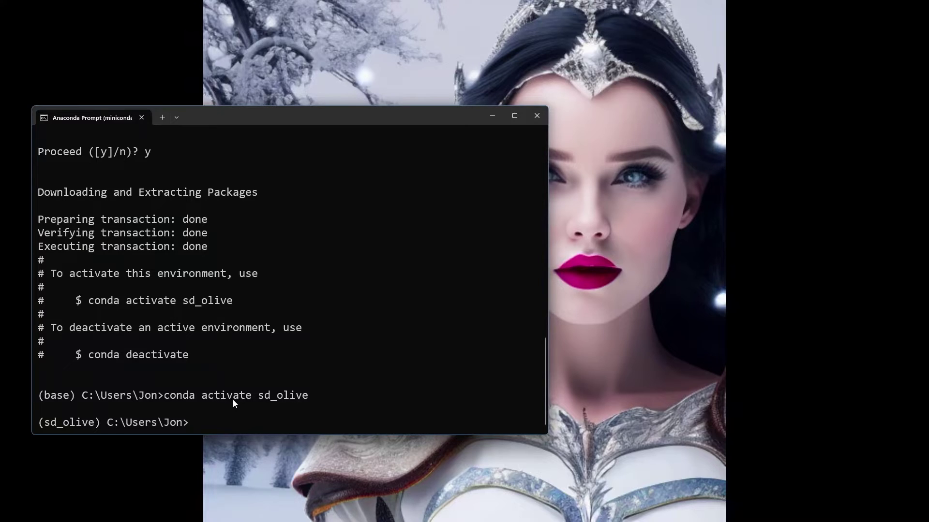
type("mkdir sd-test")
key("Return")
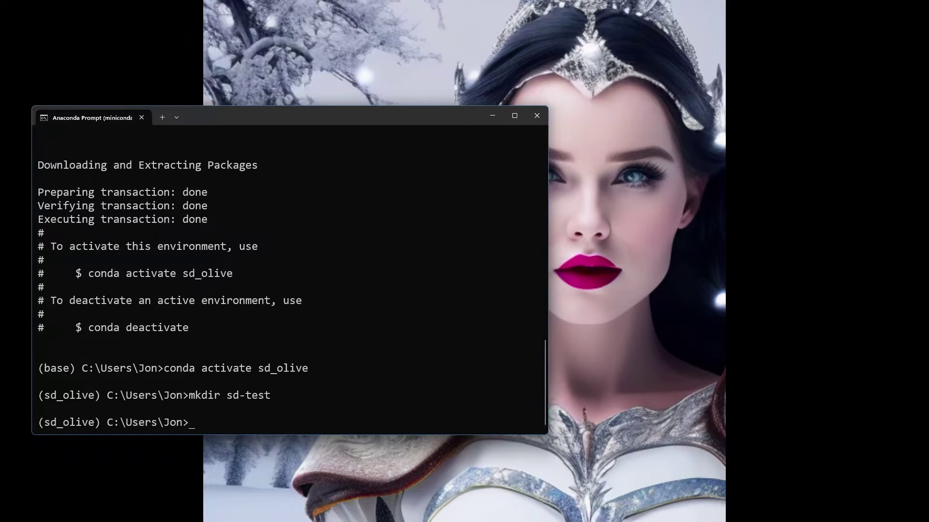
type("cd sd-test")
key("Return")
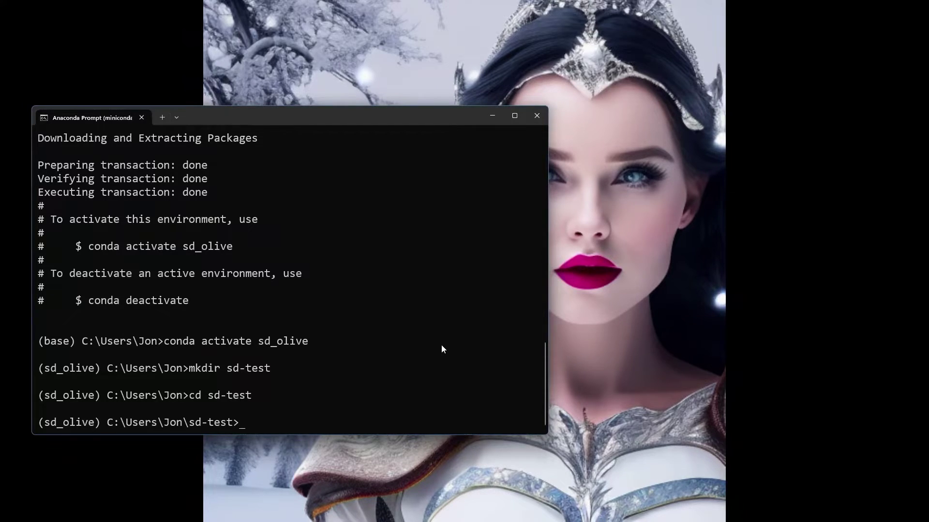
Clone lshqqytiger/stable-diffusion-webui-directml into sd-test and move into its folder
type("git clone https://github.com/lshqqytiger/stable-diffusion-webui-directml")
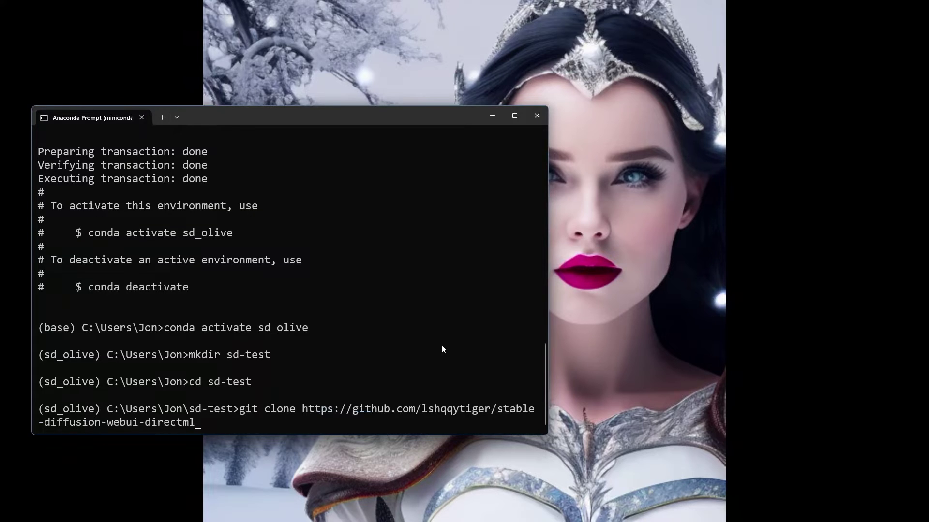
key("Return")
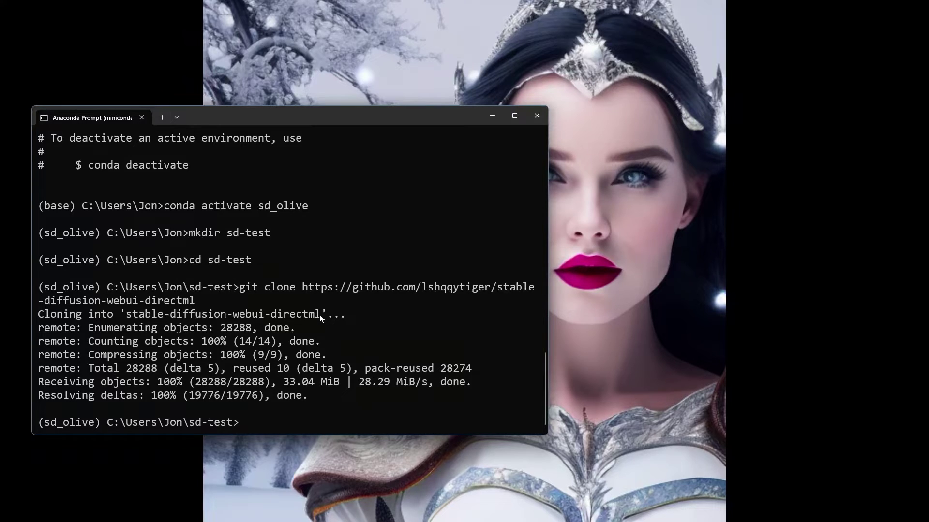
type("cd stab")
key("Tab")
key("Return")
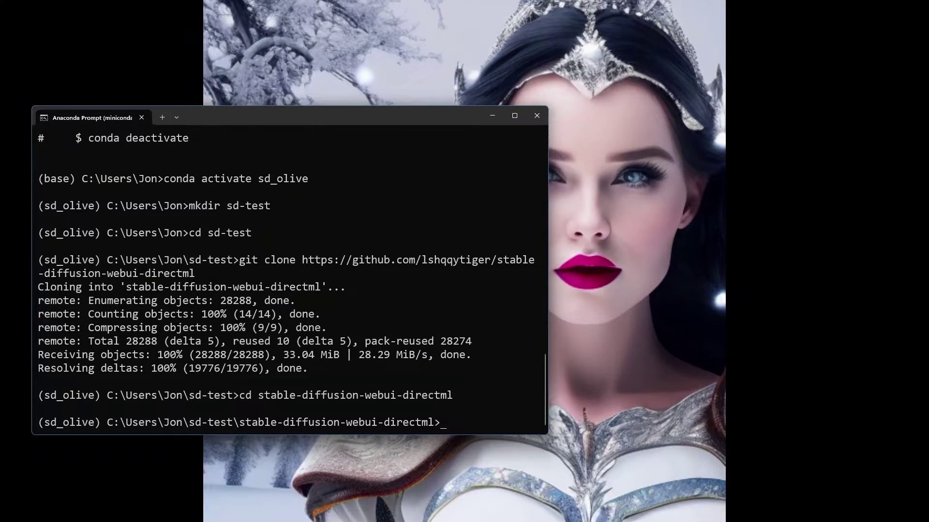
Initialise the repository's submodules with git submodule update --init --recursive
type("git submodule update --init --recursive")
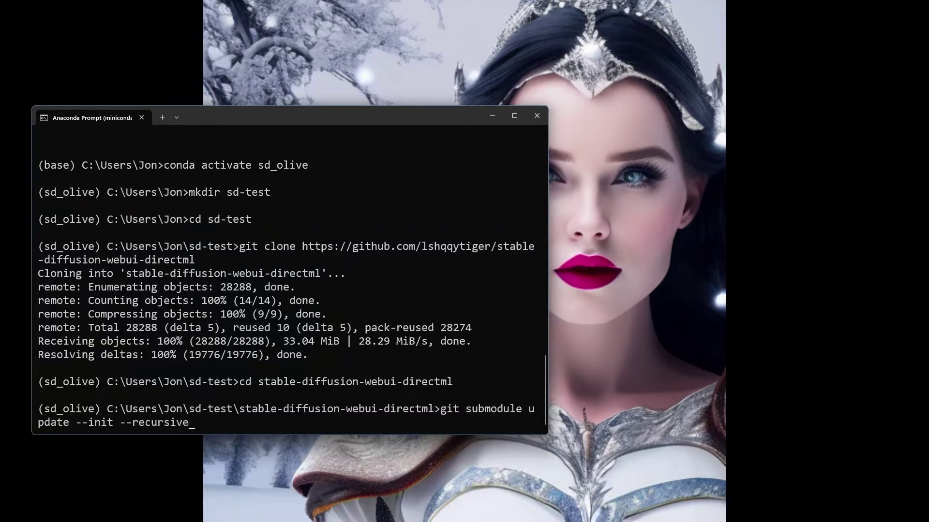
key("Return")
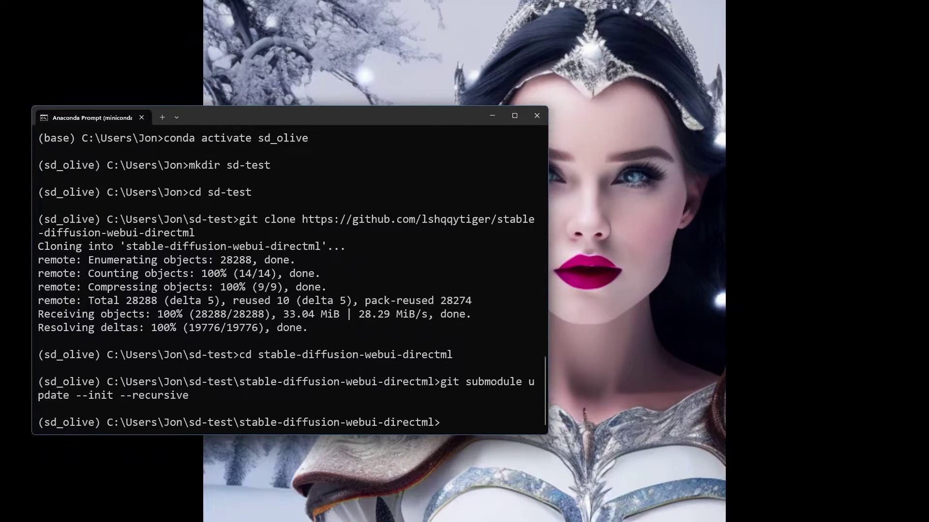
type("webui.bat --onnx")
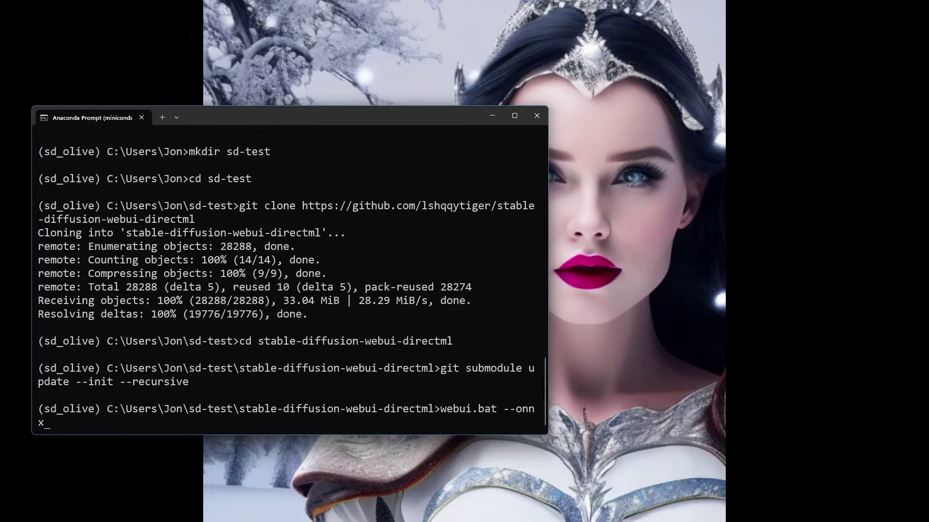
type(" --backend directml")
Run webui.bat --onnx --backend directml to install torch, torchvision and torch-directml
key("Return")
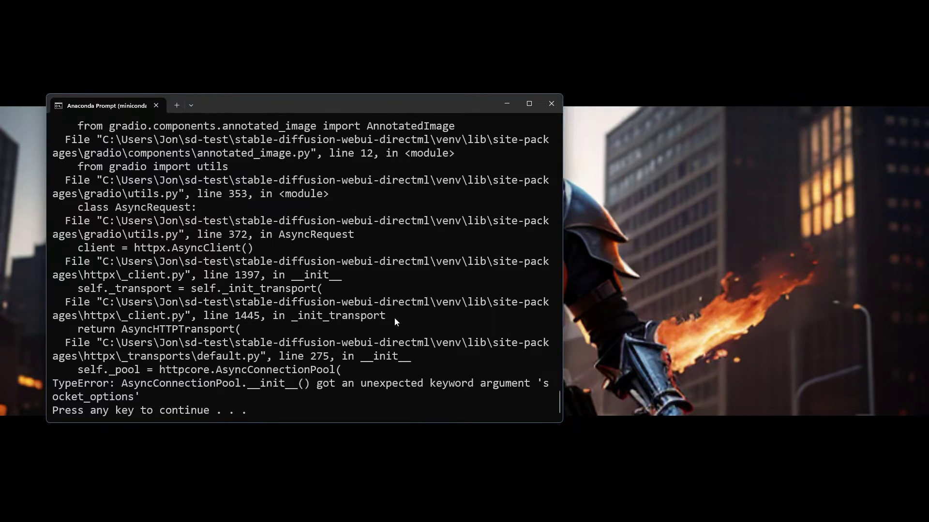
Dismiss the crashed WebUI's pause to get back to the (venv) (sd_olive) prompt
key("Return")
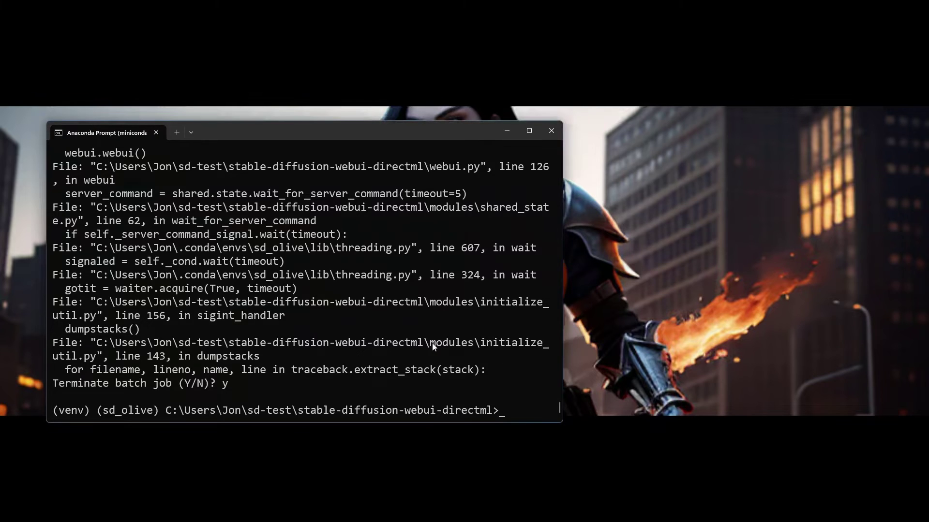
Relaunch webui.bat --onnx --backend directml and review the startup log for 127.0.0.1:7860
type("webui.bat --onnx --backend directml")
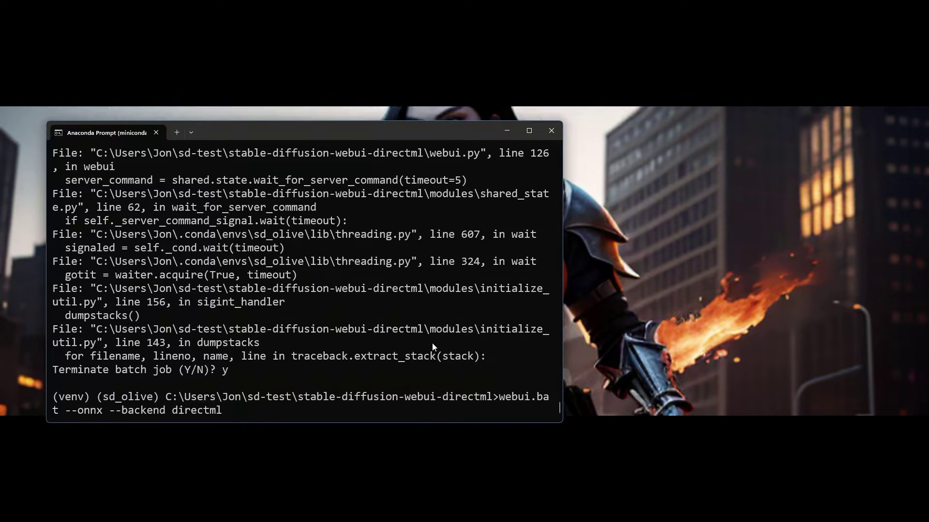
key("Return")
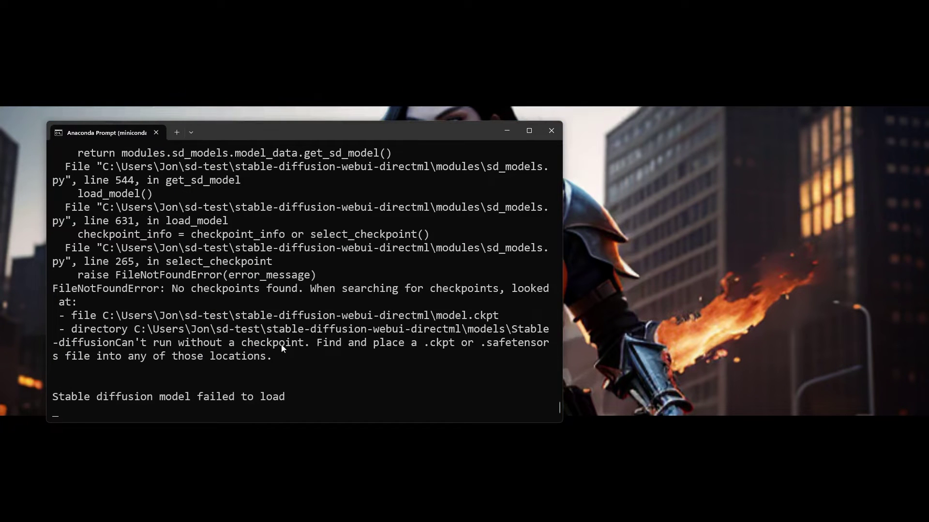
scroll(358, 331, "up", 10)
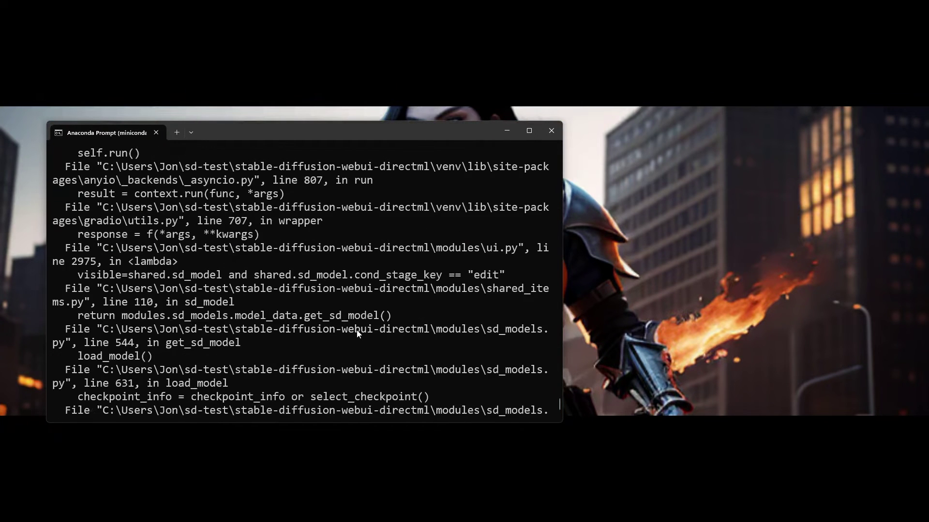
scroll(172, 260, "up", 2)
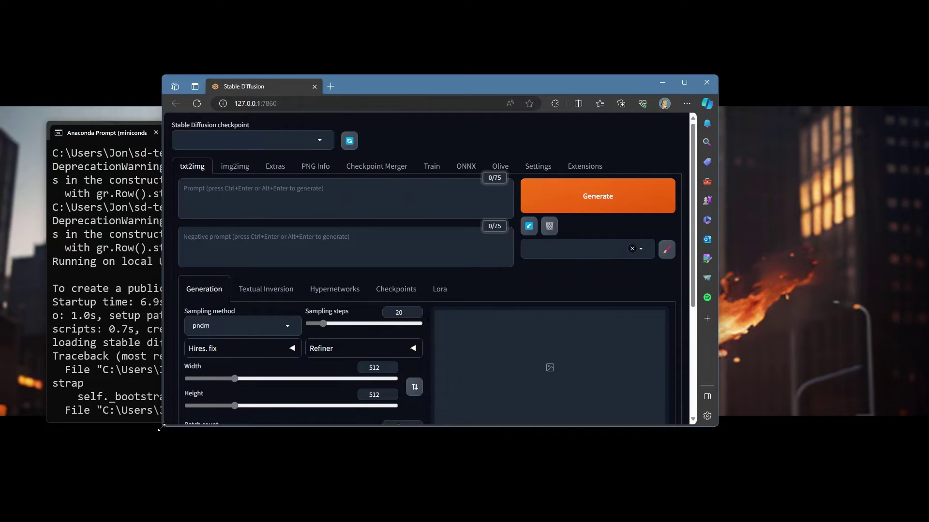
Enlarge the browser window to reveal CFG Scale, Seed and batch options, then inspect the checkpoint list
left_click_drag(161, 425, 31, 494)
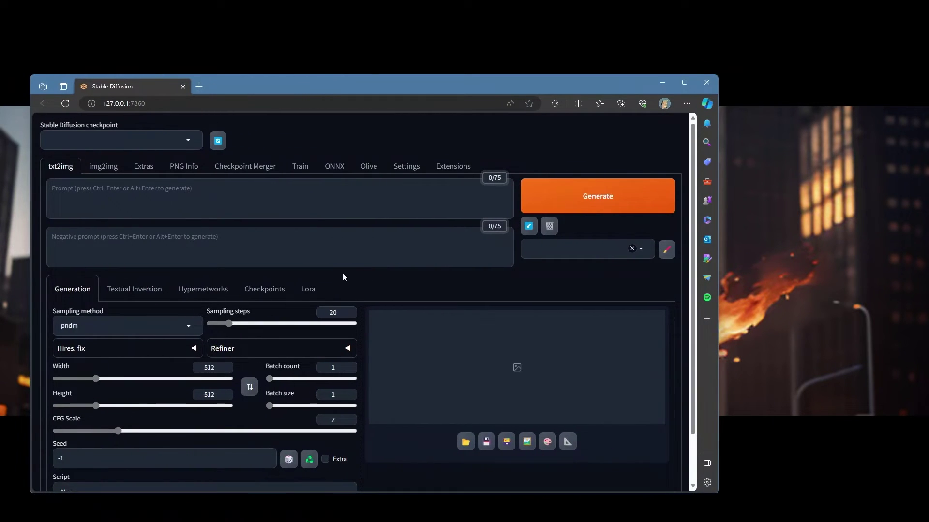
left_click(187, 139)
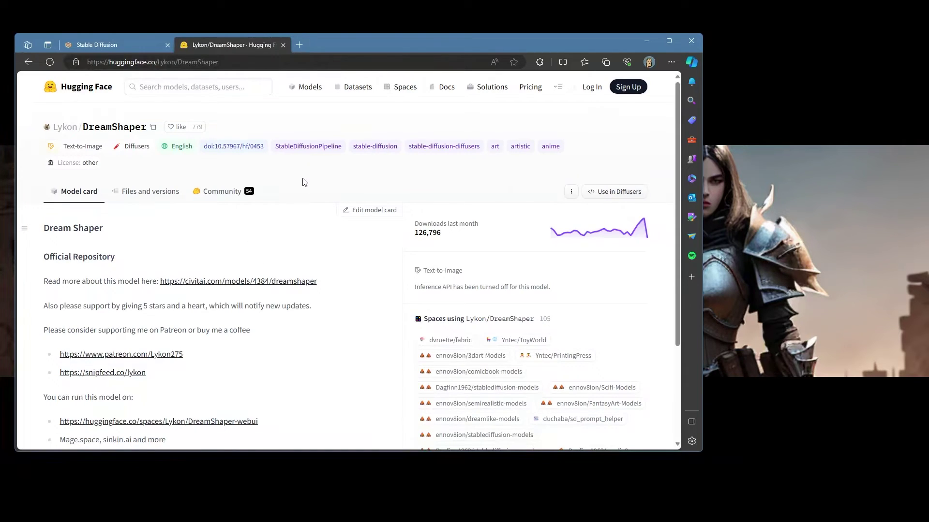
Copy the Lykon/DreamShaper model name from Hugging Face and go back to the WebUI
left_click(153, 128)
left_click(144, 48)
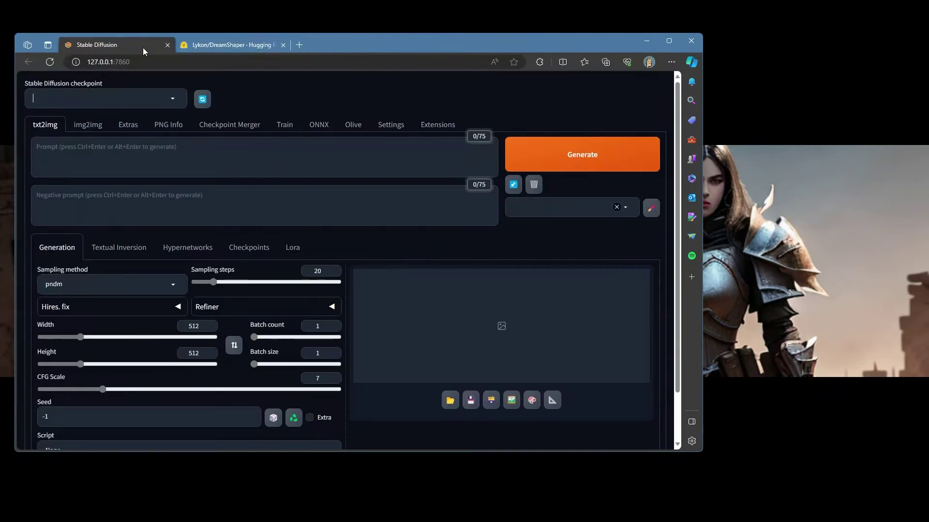
Download Lykon/DreamShaper as an ONNX model into models\ONNX-Olive\DreamShaper
left_click(319, 126)
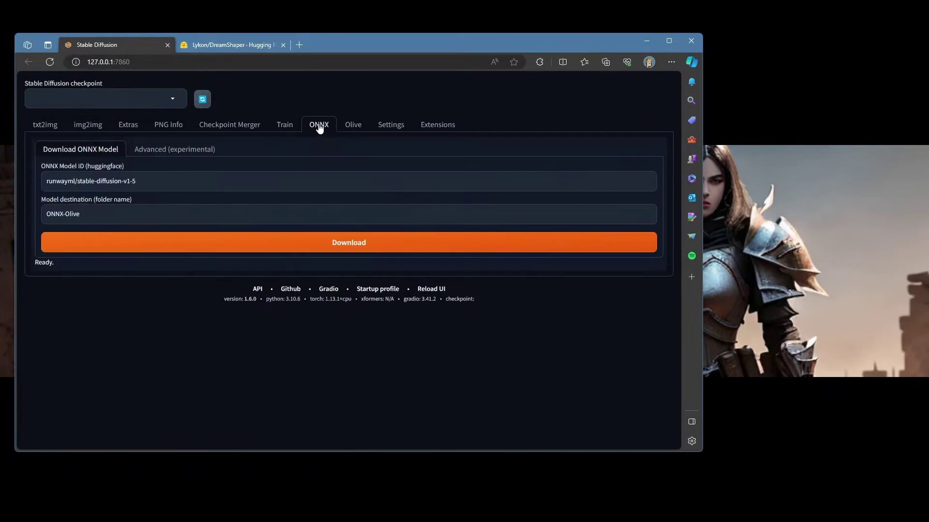
left_click_drag(145, 185, 1, 183)
key("ctrl+v")
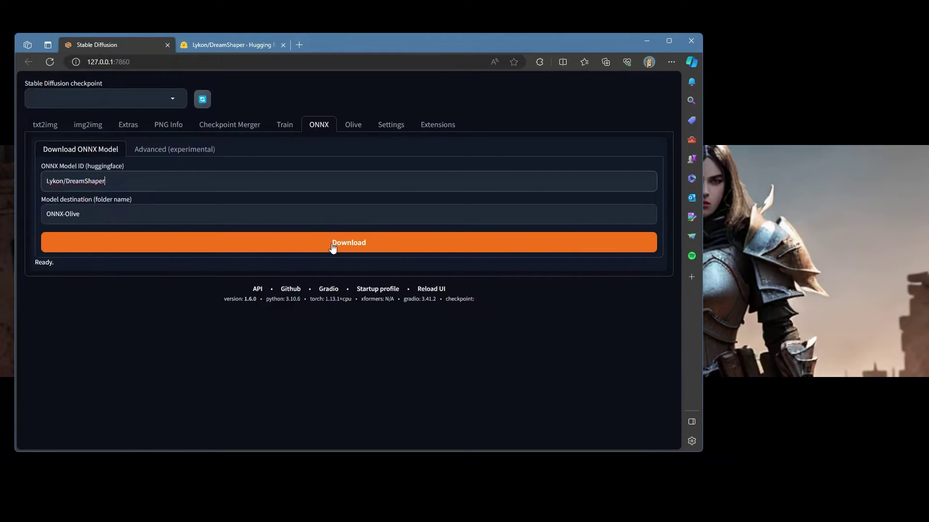
left_click(332, 246)
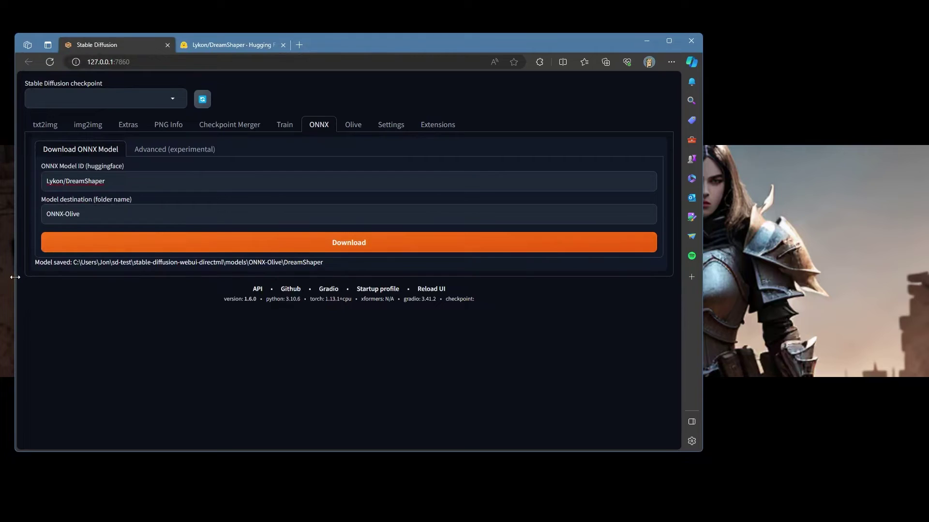
left_click_drag(35, 262, 346, 263)
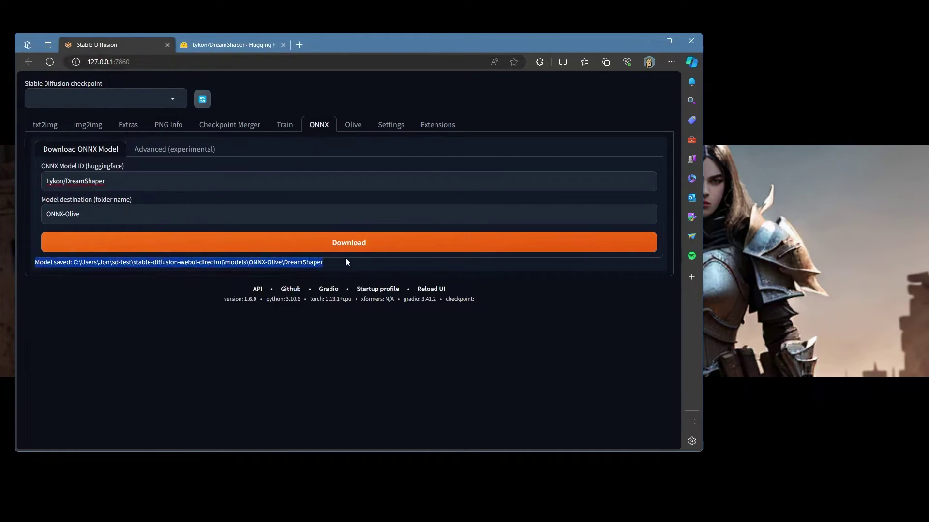
left_click(255, 262)
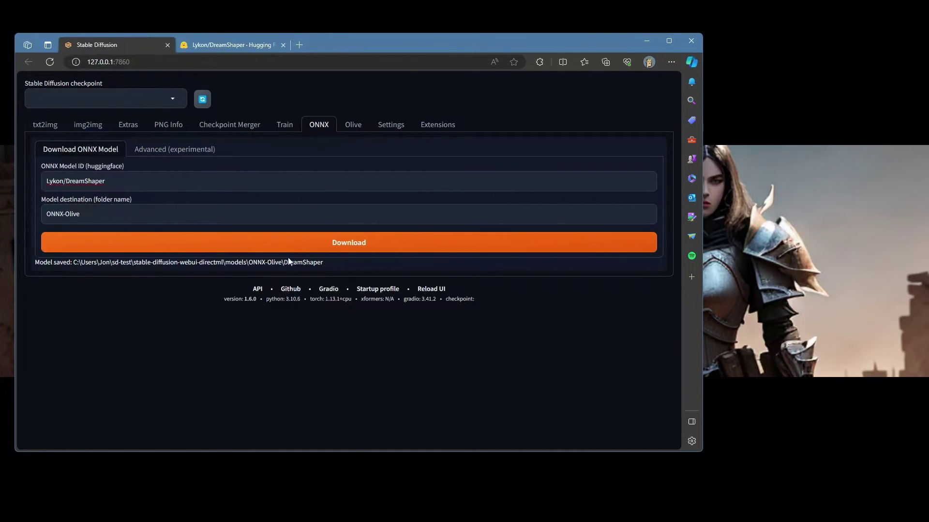
On txt2img, refresh the checkpoint list and select DreamShaper [Optimized] before entering the prompt
left_click(46, 127)
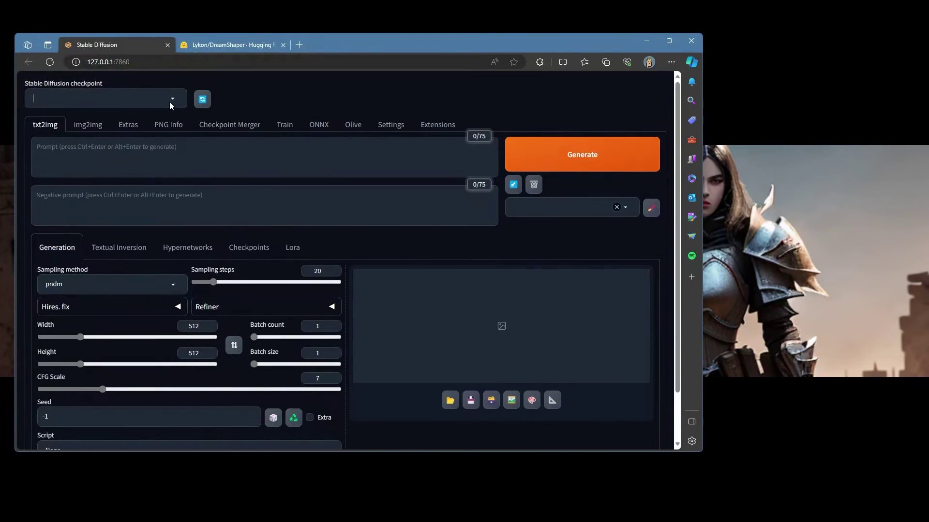
left_click(202, 100)
left_click(172, 102)
left_click(81, 114)
left_click(112, 158)
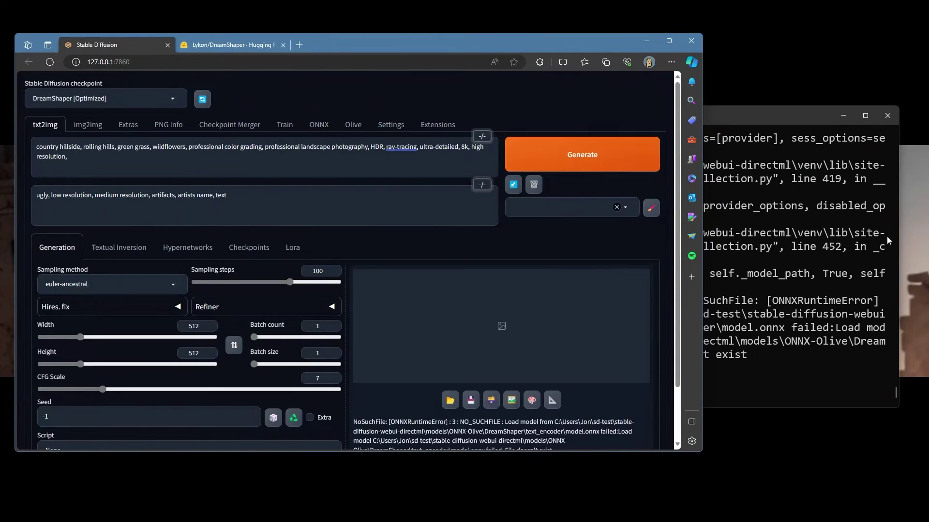
Check the terminal error reporting that text_encoder\model.onnx doesn't exist
left_click(886, 236)
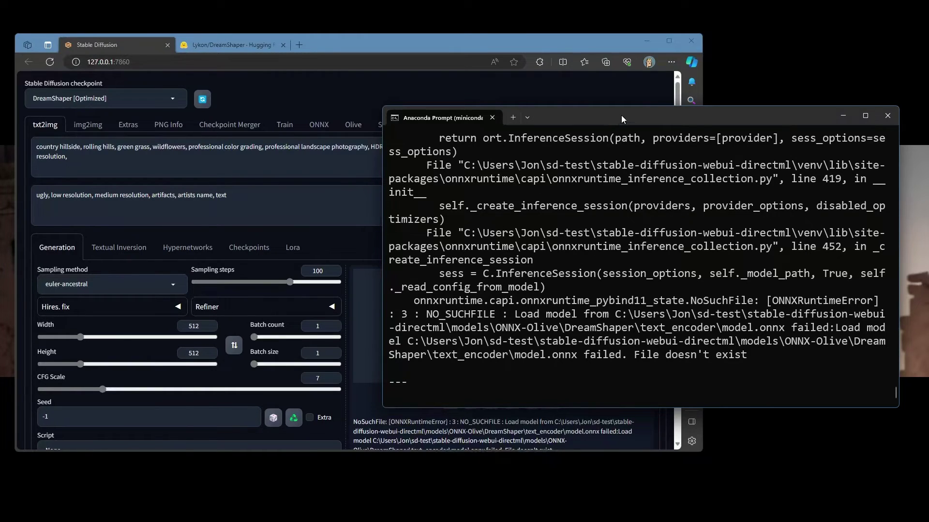
left_click_drag(622, 114, 513, 96)
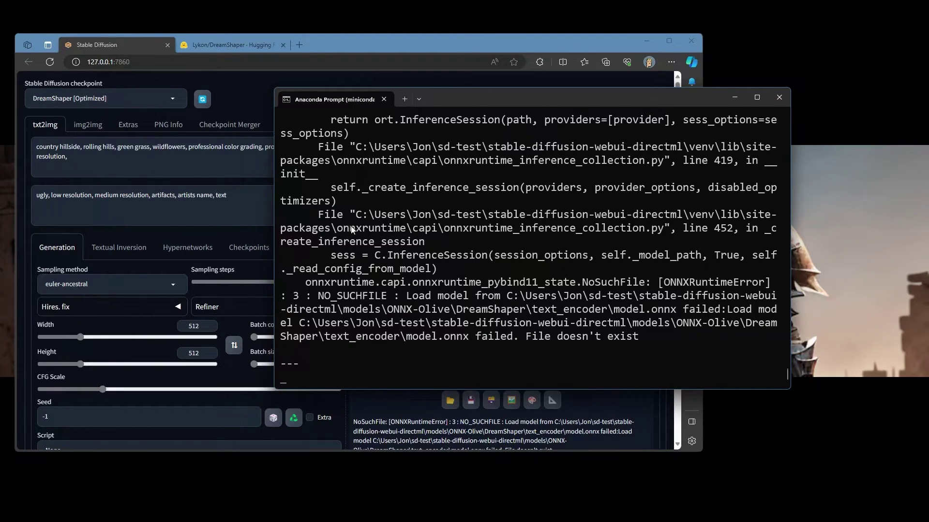
left_click(393, 48)
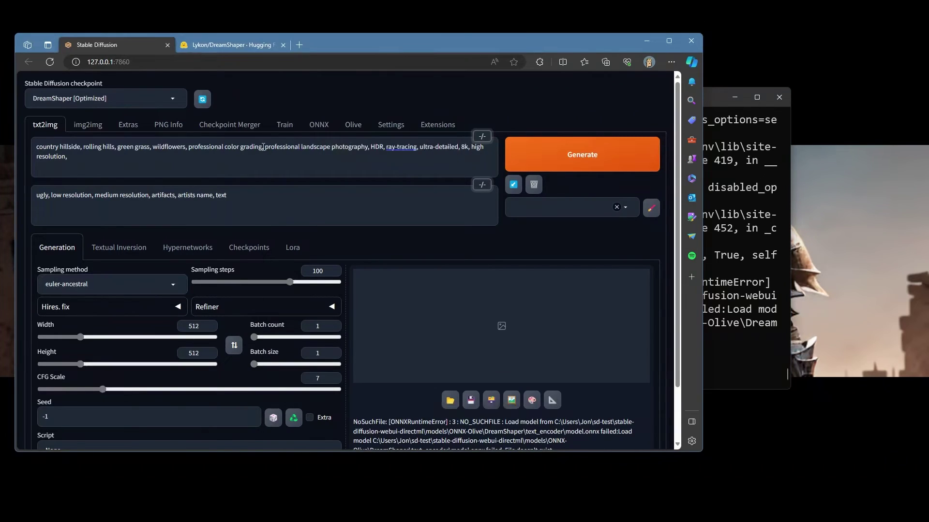
In Olive optimization, paste Lykon/DreamShaper into the model ID, input and output folder fields
left_click(353, 127)
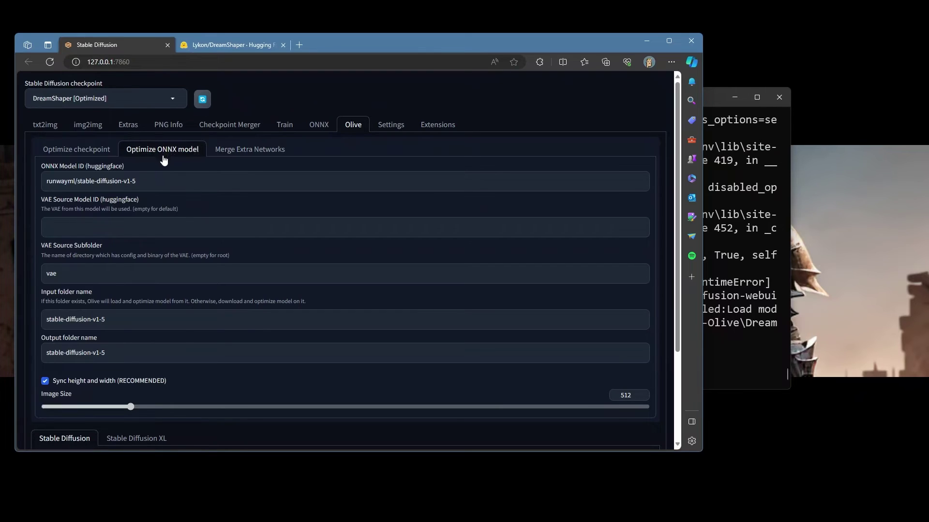
left_click_drag(147, 181, 27, 186)
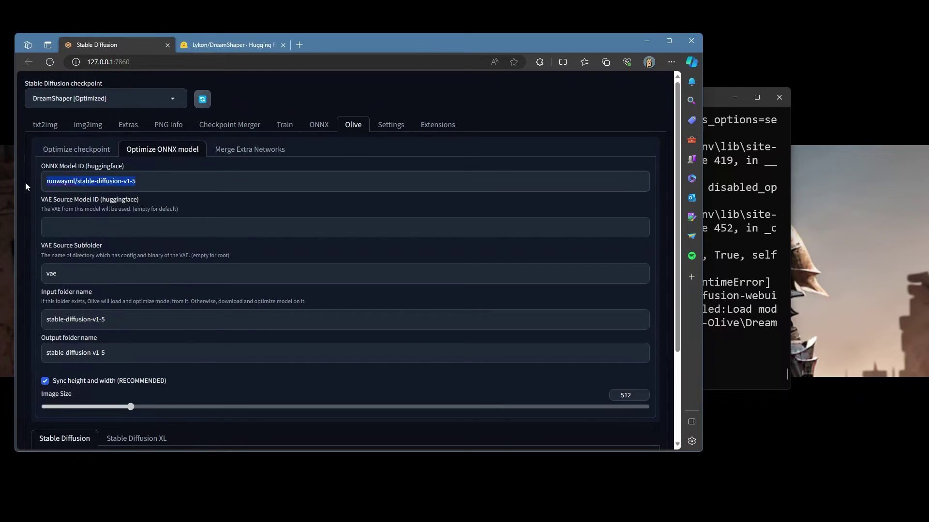
key("ctrl+v")
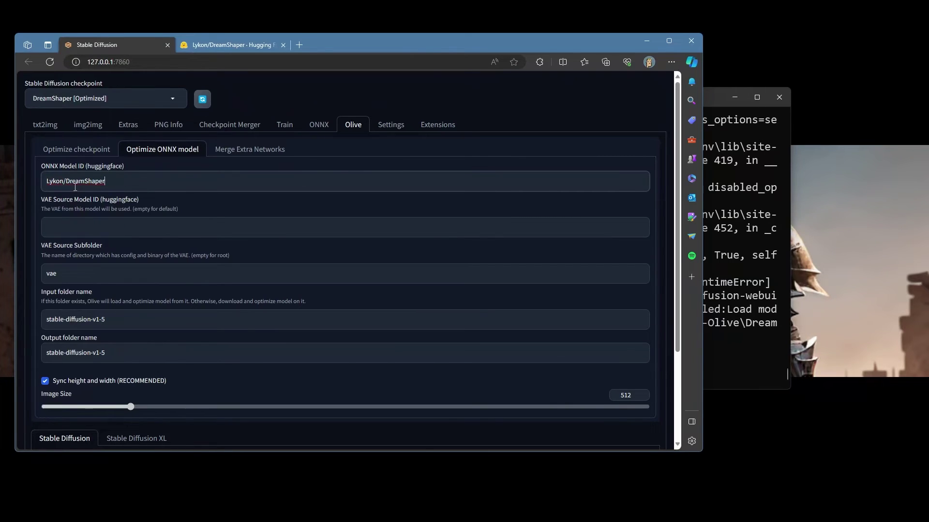
left_click_drag(115, 315, 62, 315)
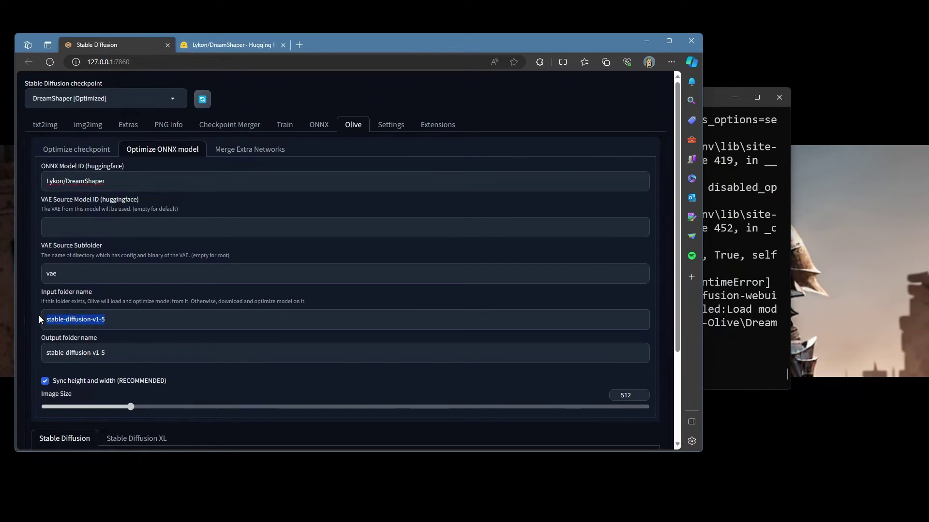
key("ctrl+v")
left_click_drag(105, 358, 47, 344)
key("ctrl+v")
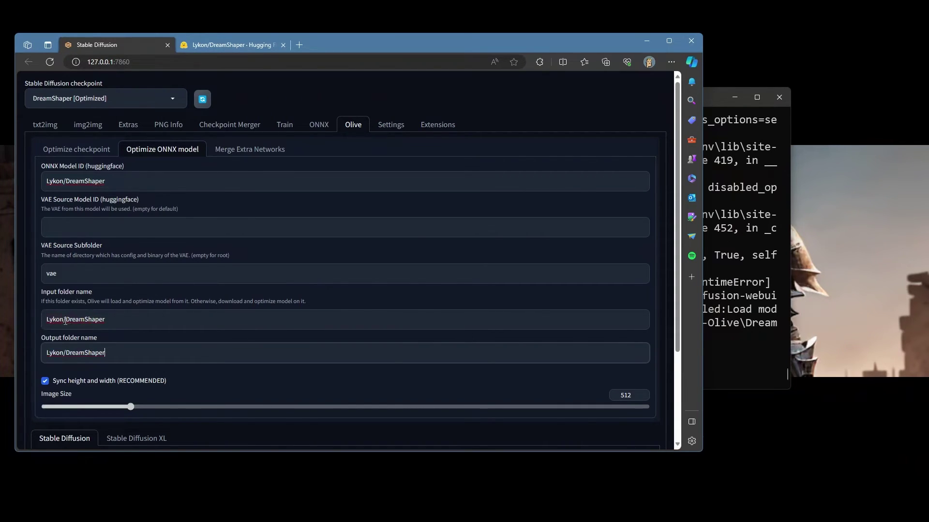
Remove the 'Lykon/' prefix so both folder names read DreamShaper
left_click(66, 320)
key("Escape")
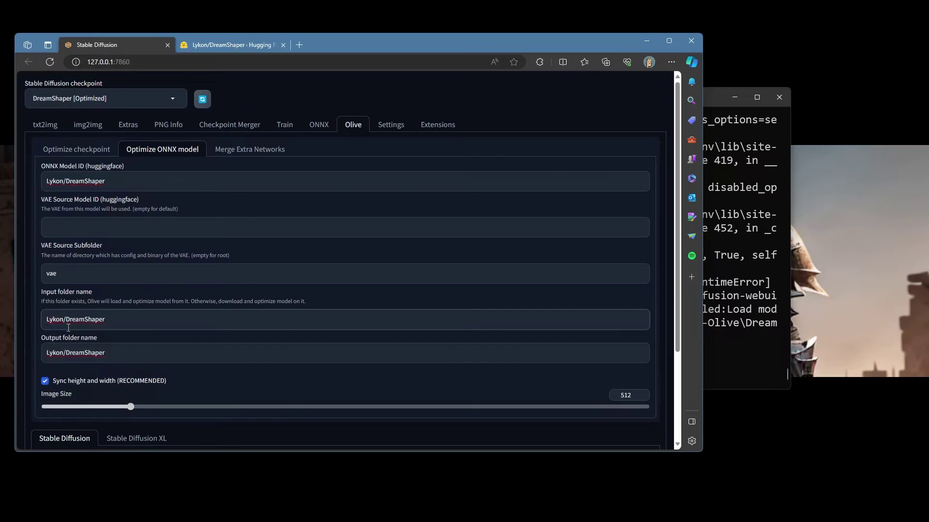
key("shift+Home")
key("BackSpace")
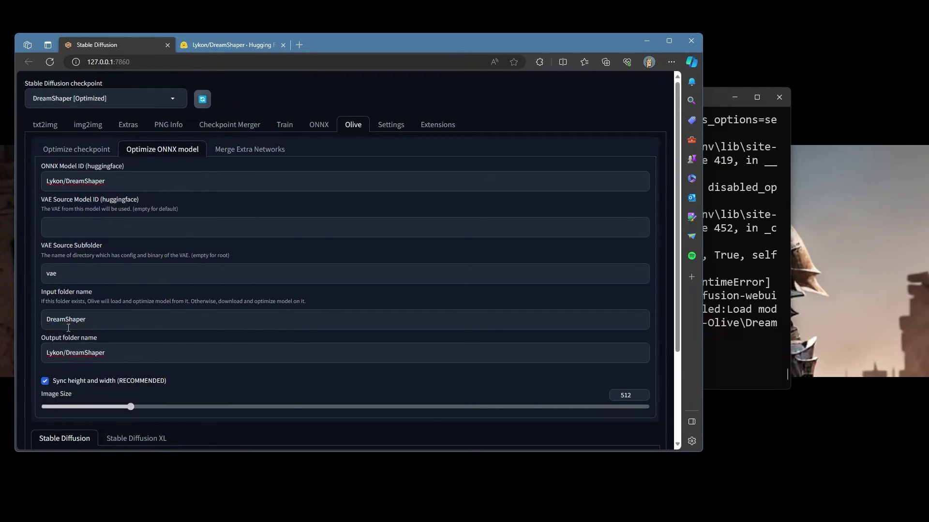
key("Tab")
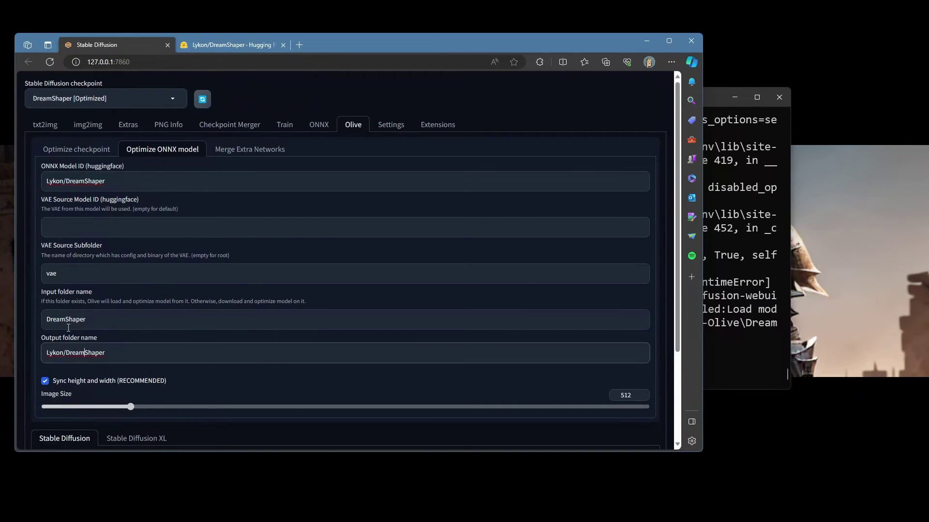
key("shift+Home")
key("BackSpace")
Run 'Optimize model using Olive' on DreamShaper and watch the console log
scroll(127, 303, "down", 2)
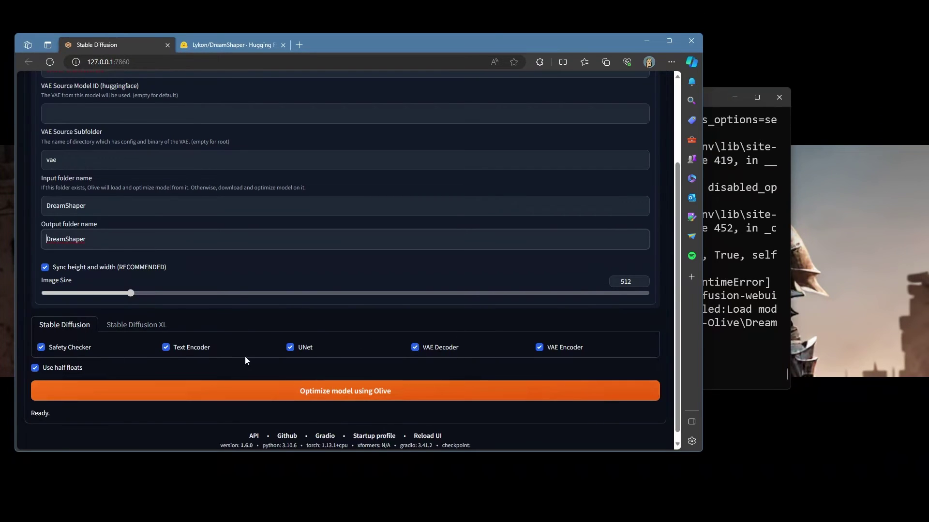
left_click(333, 395)
left_click(715, 264)
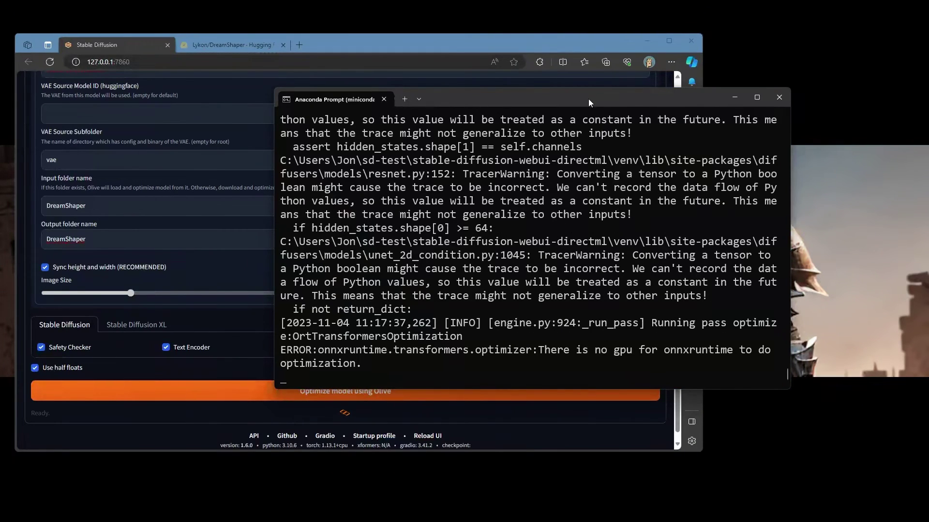
Move the console aside and wait until it prints 'Optimization complete.'
left_click_drag(588, 99, 695, 31)
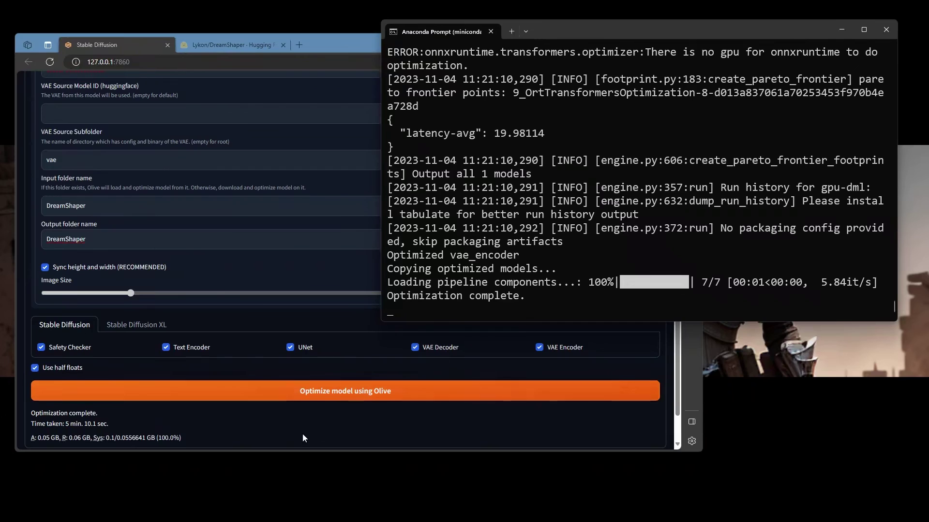
Return to txt2img in the WebUI and confirm DreamShaper [Optimized] is the selected checkpoint
left_click(177, 423)
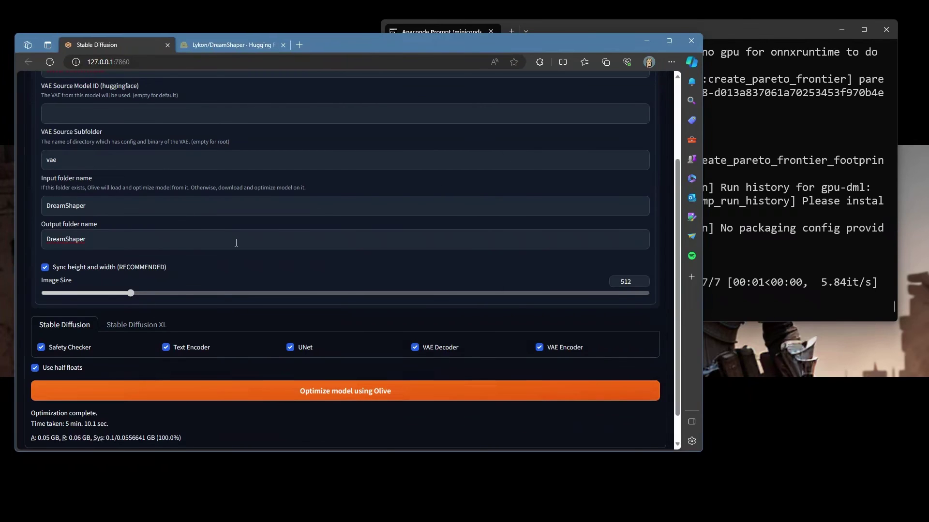
scroll(241, 243, "up", 3)
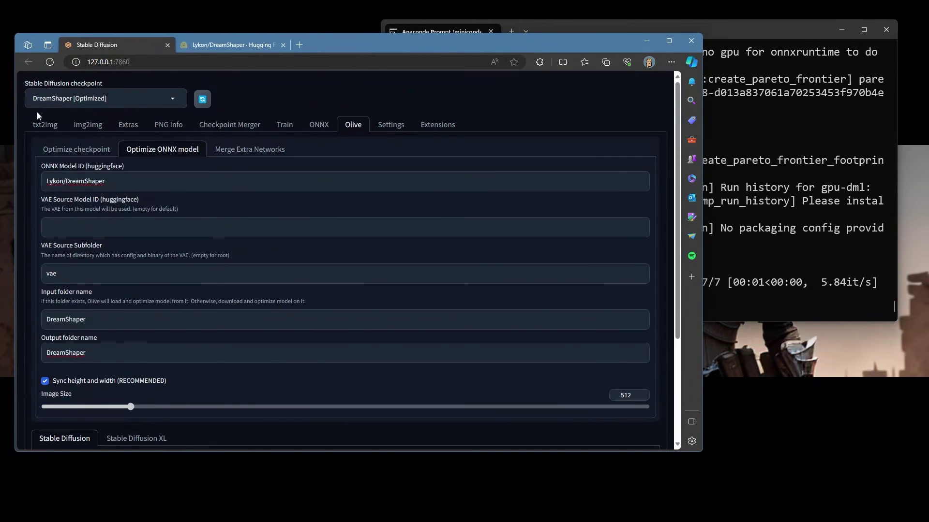
left_click(43, 124)
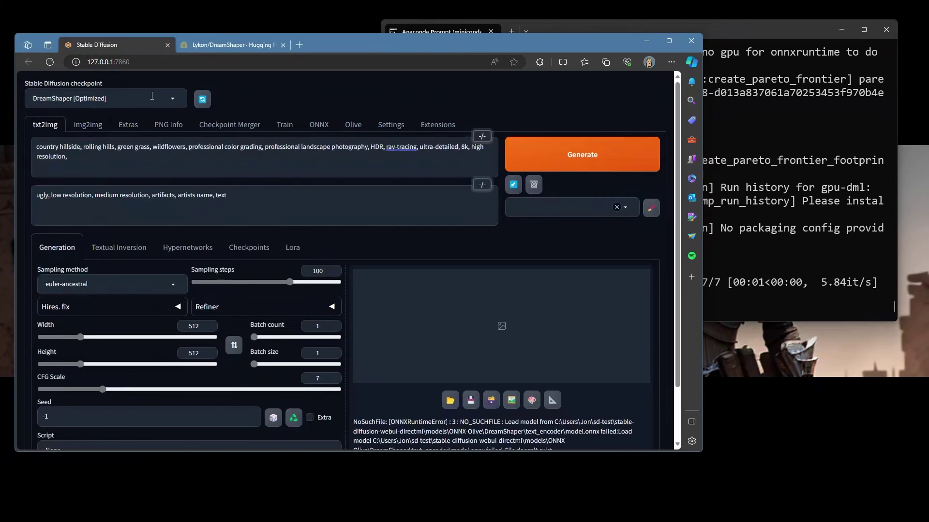
left_click(170, 100)
left_click(74, 126)
Generate the rolling-hills landscape and open the result full-size
left_click(587, 161)
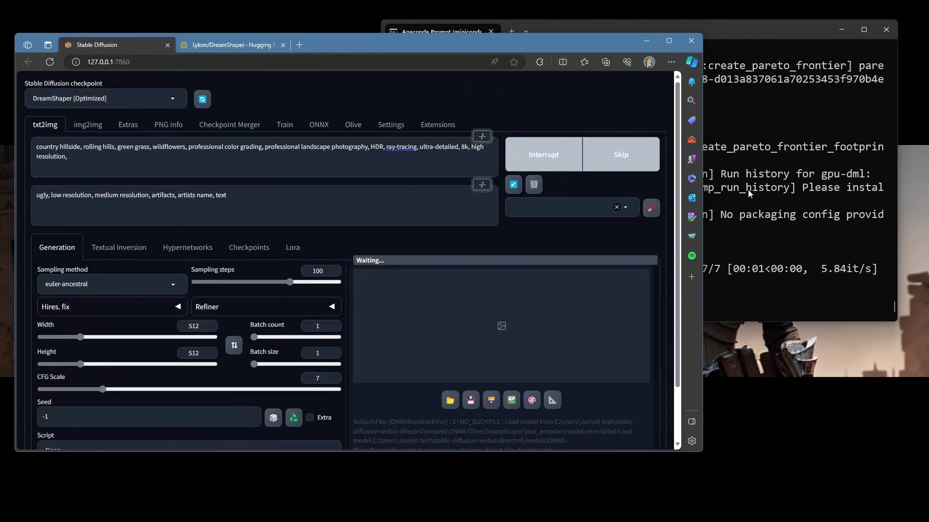
left_click(786, 209)
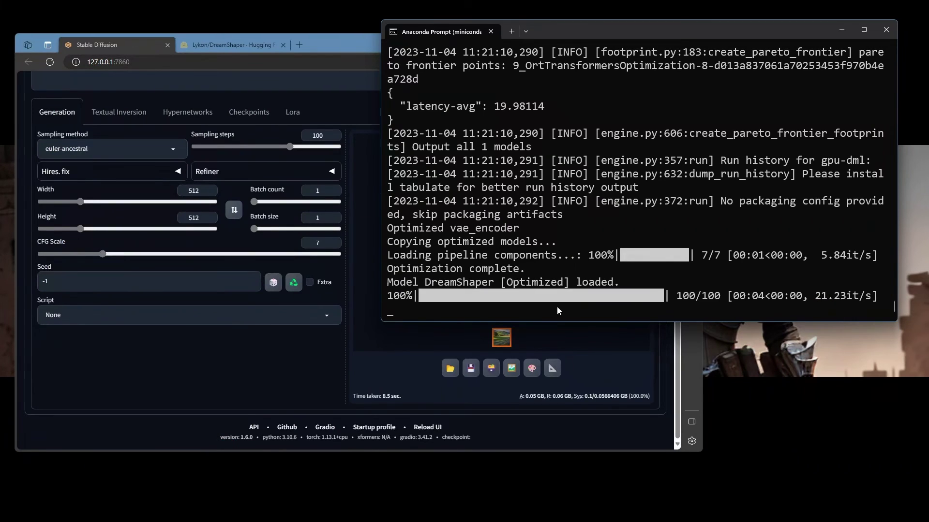
left_click(295, 371)
left_click(509, 245)
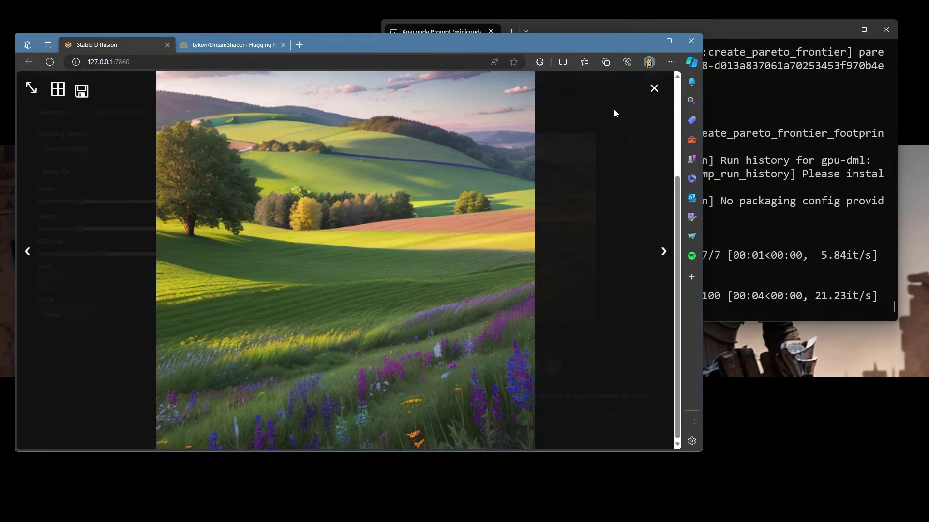
Close the enlarged landscape, reopen it from the txt2img result, then close it again
left_click(654, 88)
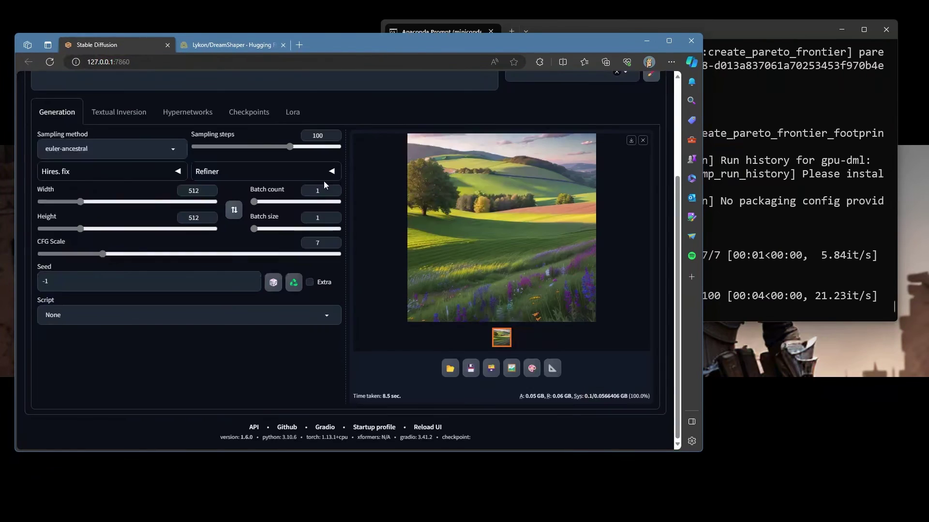
scroll(118, 189, "up", 3)
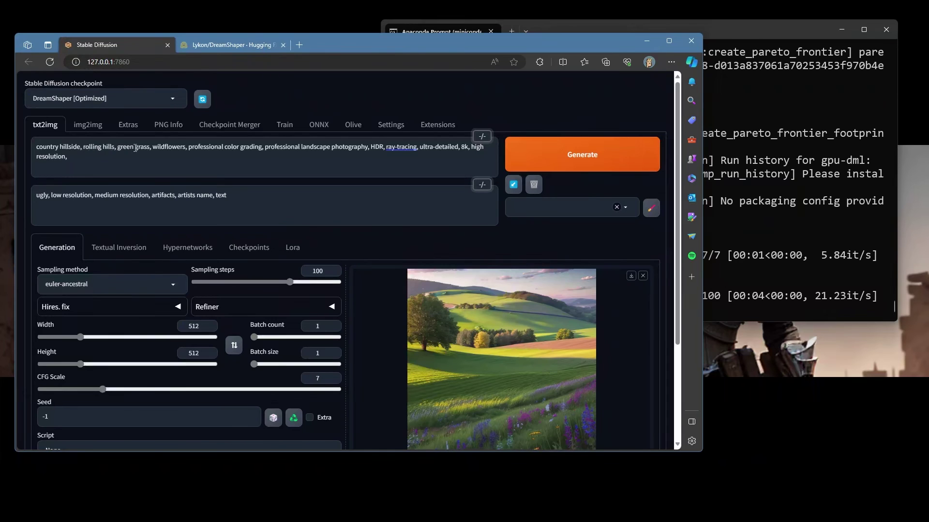
left_click(487, 352)
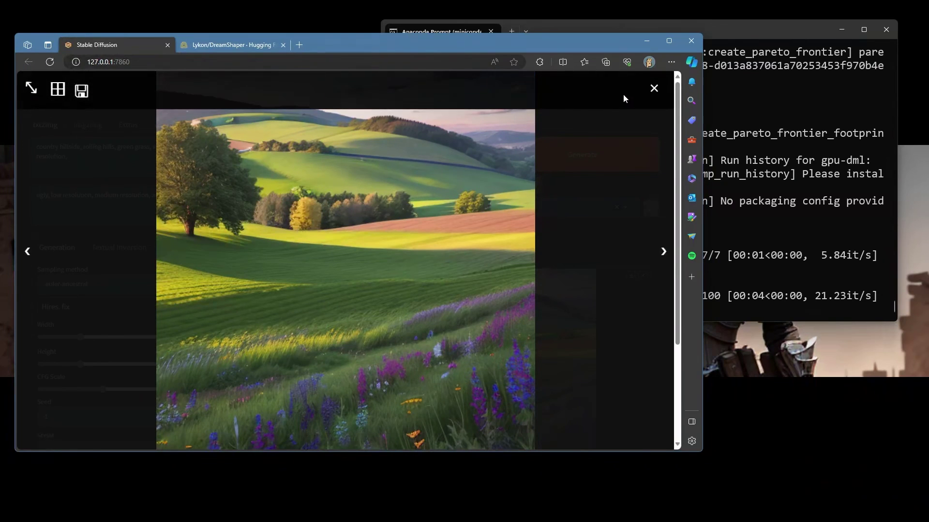
left_click(653, 88)
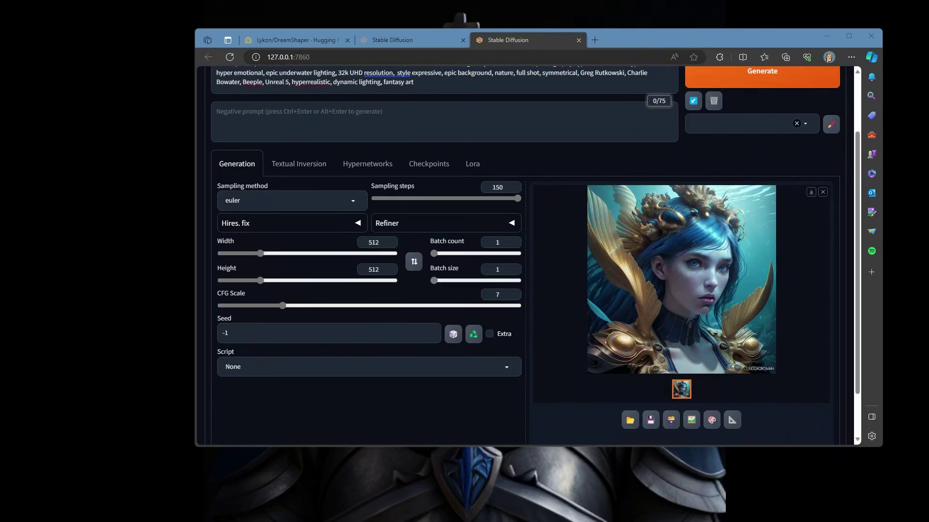
scroll(478, 222, "up", 2)
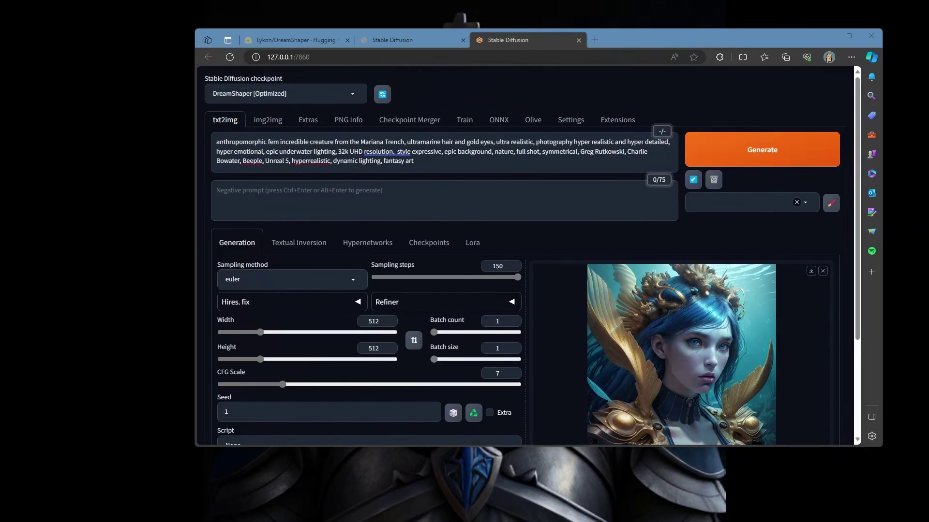